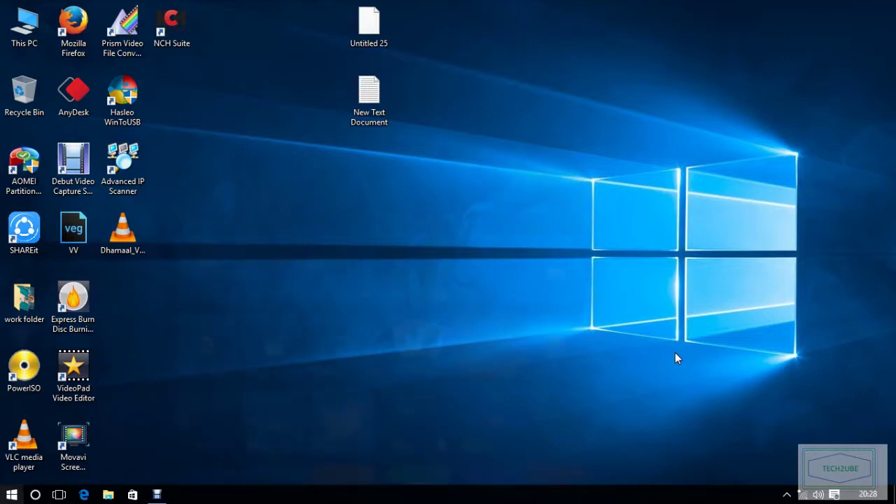
# Step: Open the current account's temporary files folder with the Run command %temp%
pyautogui.press('super')
pyautogui.press('super+r')
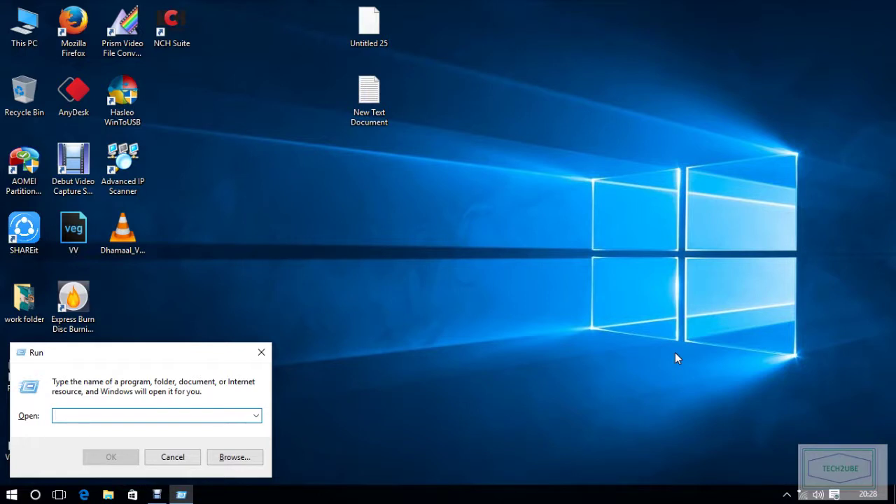
pyautogui.write('%temp')
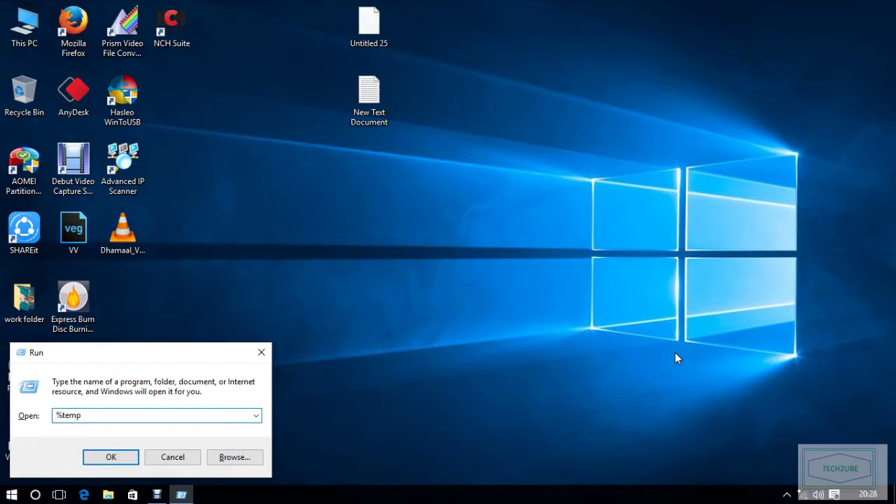
pyautogui.write('%')
pyautogui.press('Return')
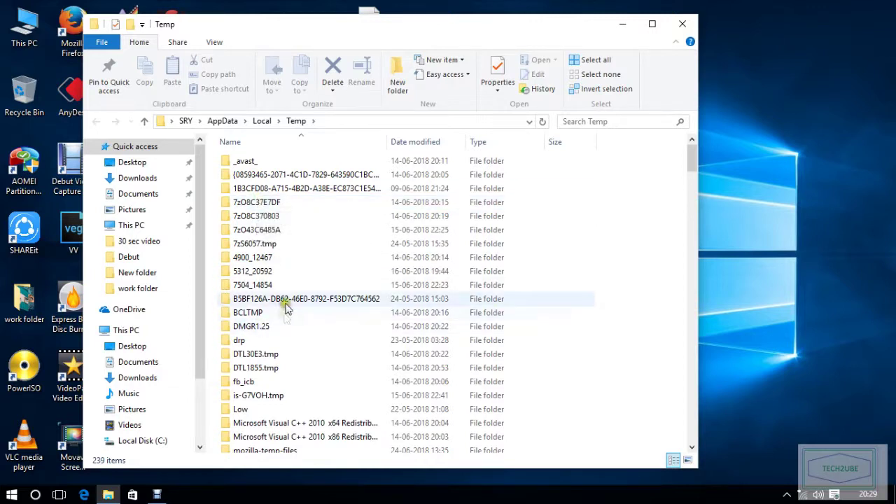
# Step: Delete all items in the Temp folder, cancel the removal of files still in use, and close the folder window
pyautogui.click(260, 395)
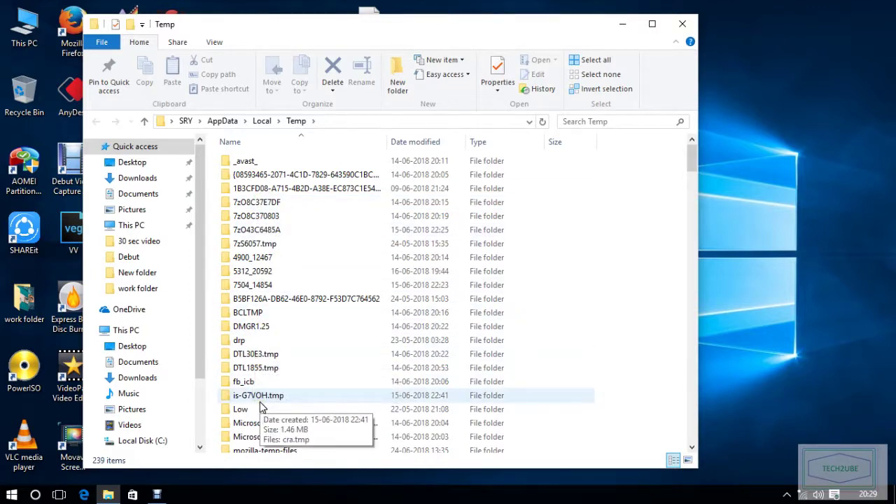
pyautogui.click(270, 356)
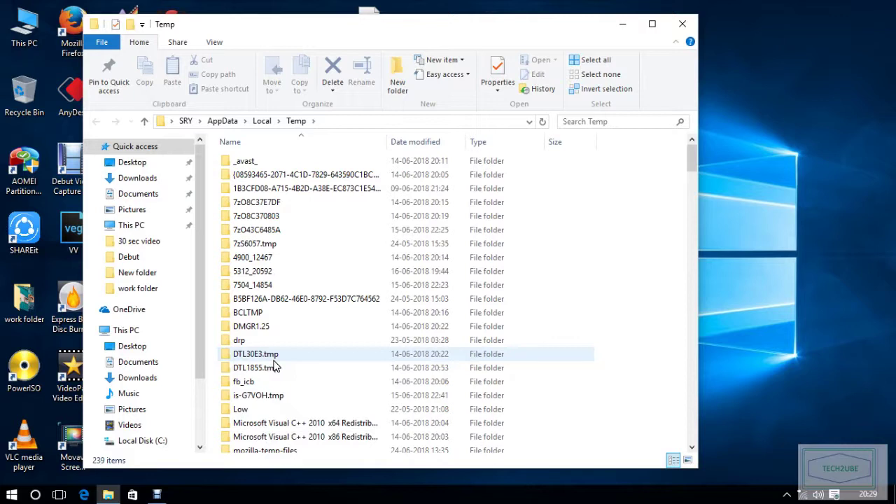
pyautogui.click(273, 359)
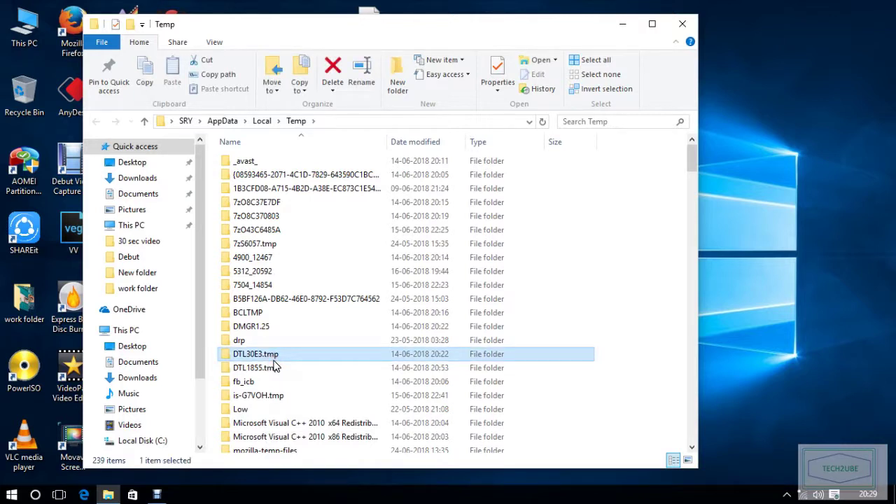
pyautogui.hotkey('ctrl', 'a')
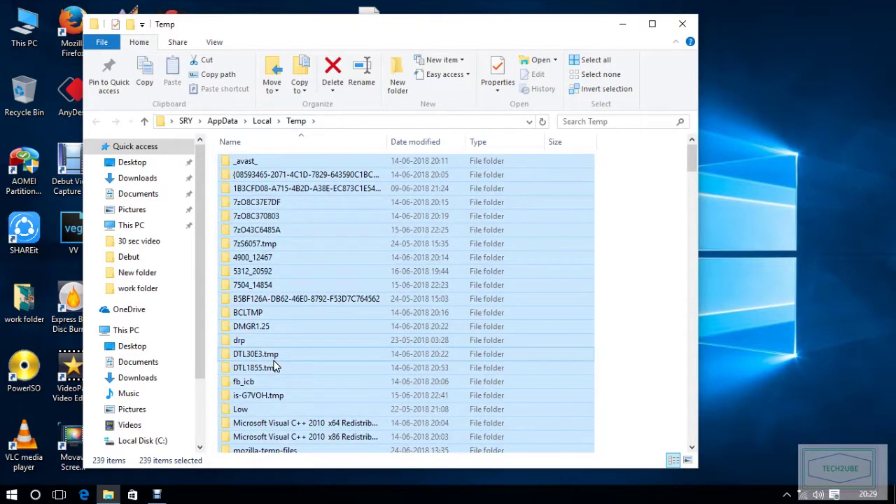
pyautogui.press('Delete')
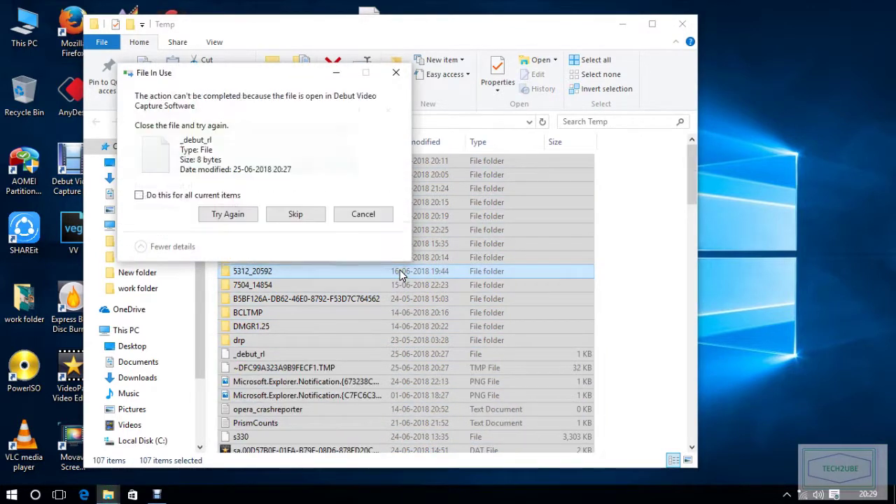
pyautogui.click(363, 215)
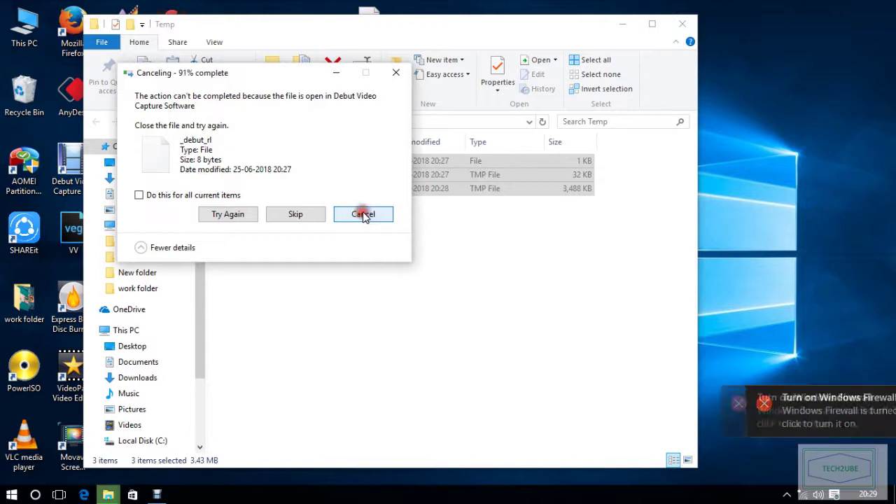
pyautogui.click(396, 72)
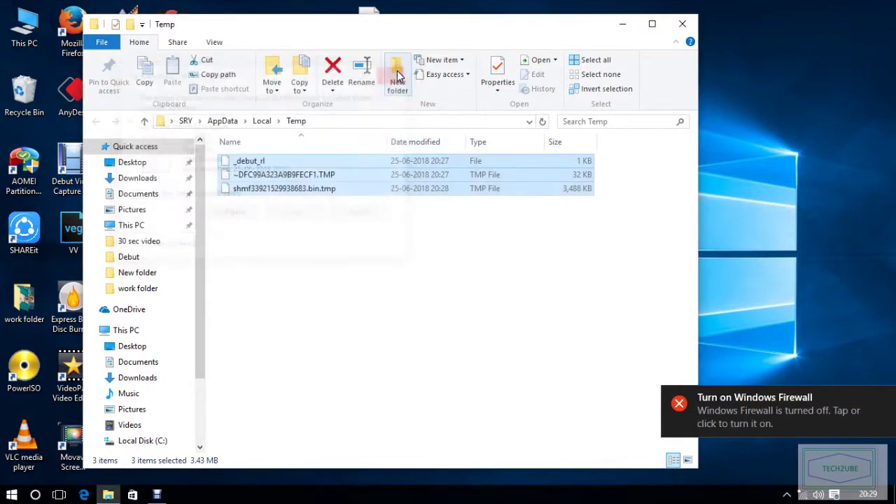
pyautogui.click(681, 25)
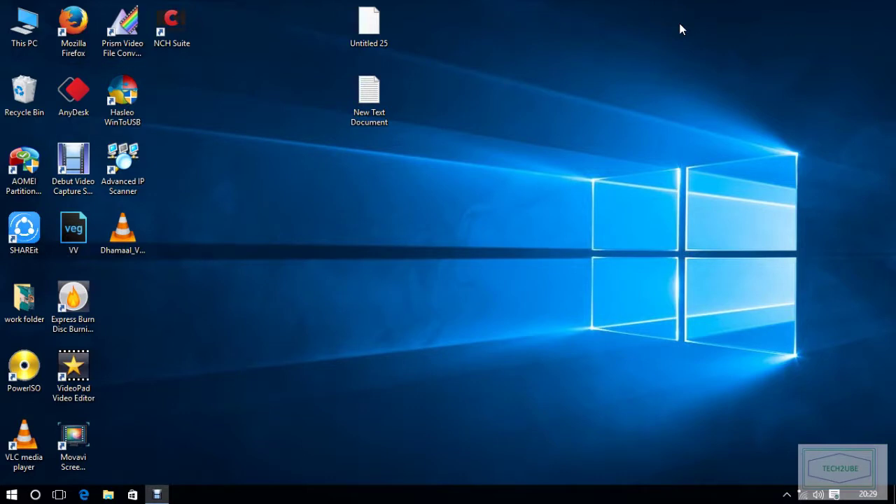
# Step: Search for Disk Cleanup, start its analysis of drive C:, and move the progress window aside
pyautogui.press('super')
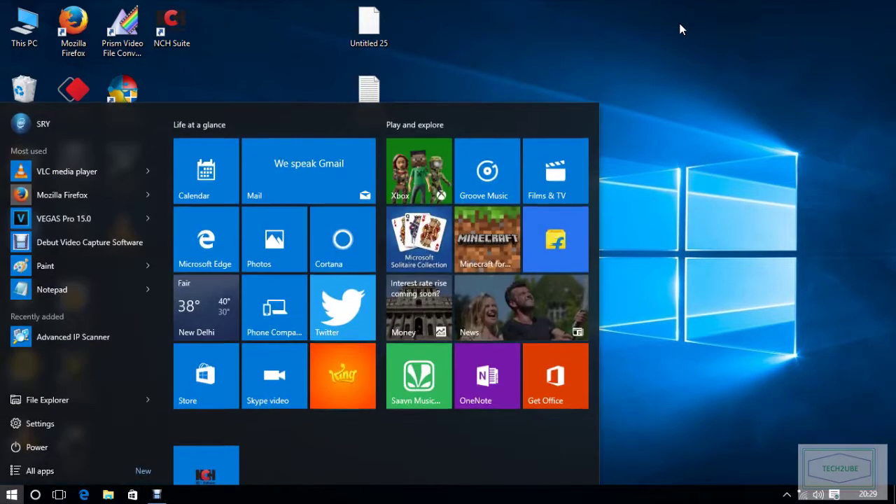
pyautogui.press('super')
pyautogui.write('clean')
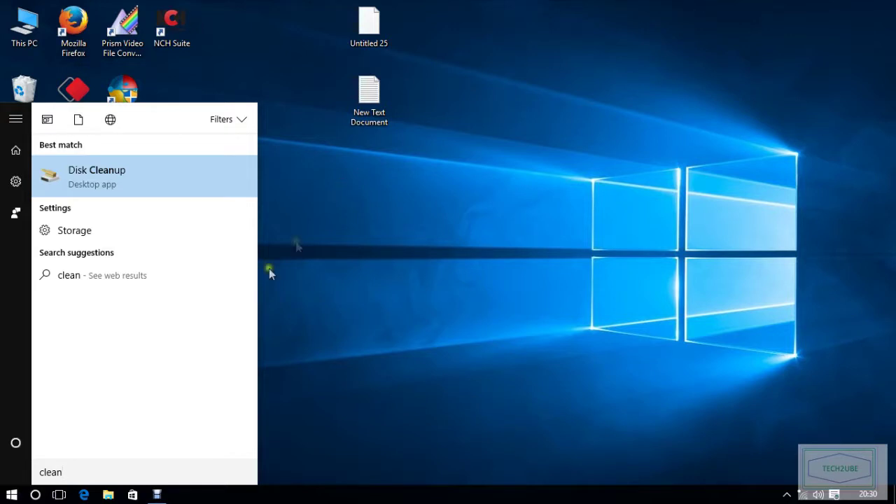
pyautogui.click(92, 180)
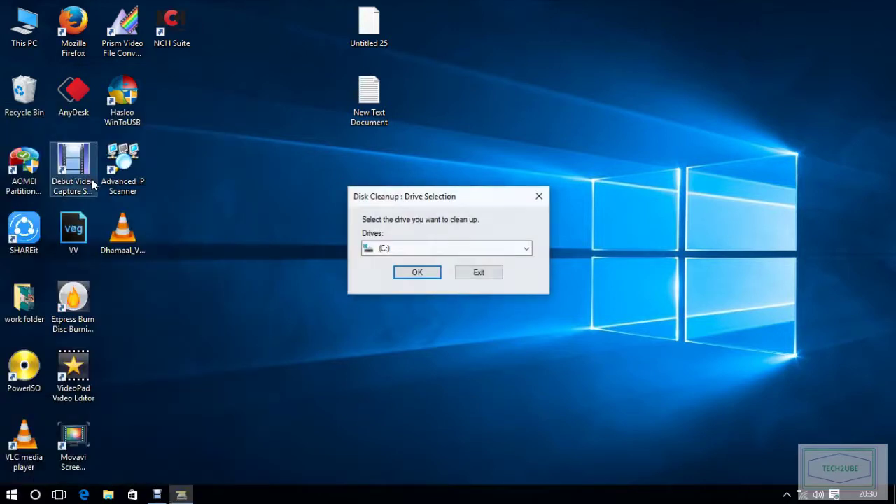
pyautogui.click(412, 252)
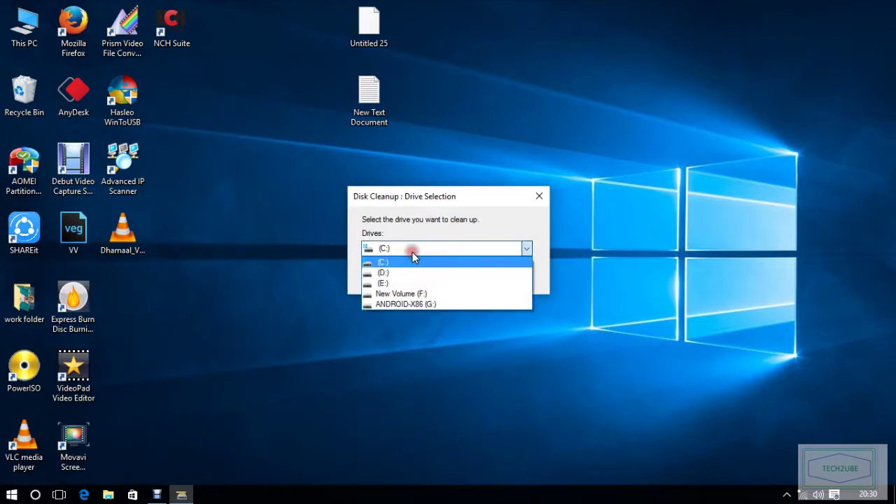
pyautogui.click(378, 264)
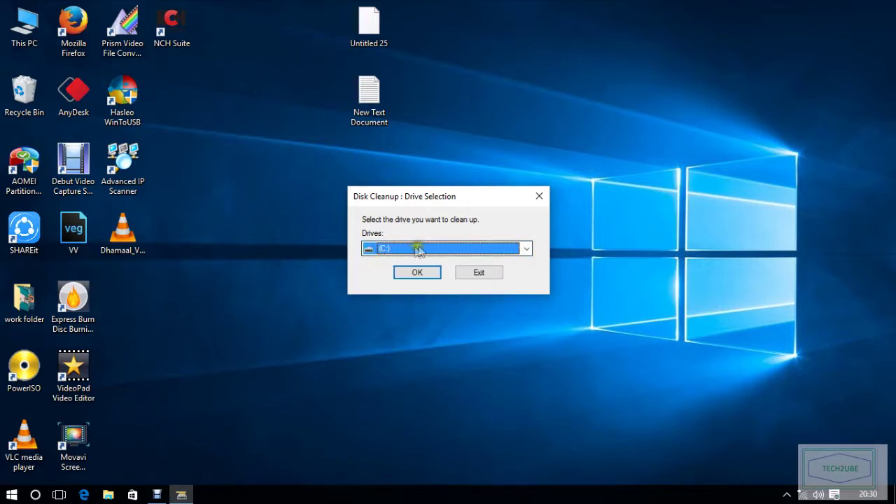
pyautogui.click(436, 274)
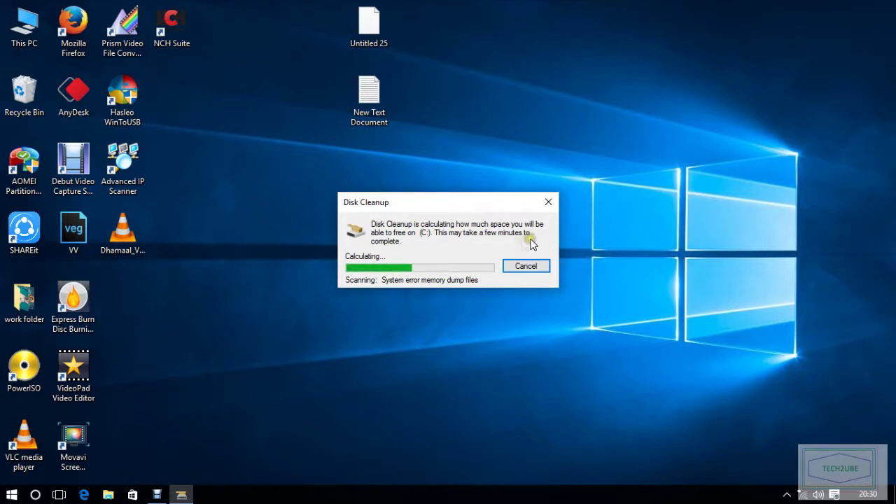
pyautogui.moveTo(423, 204); pyautogui.dragTo(383, 223)
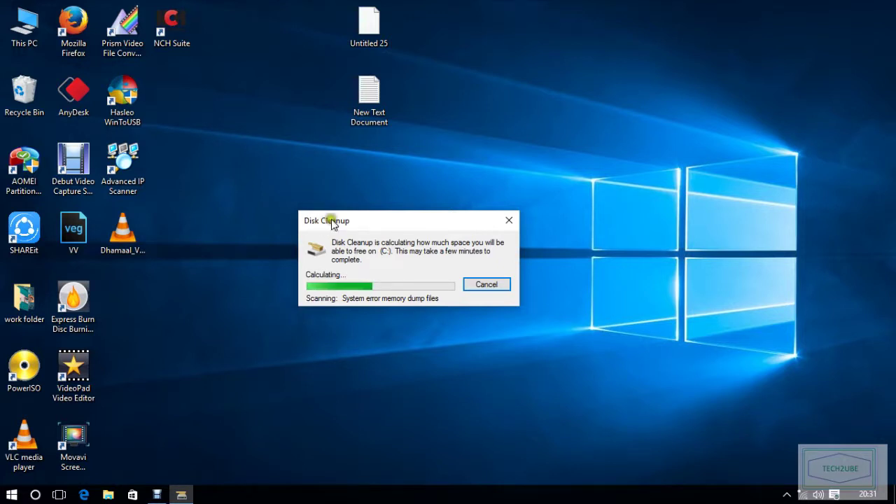
pyautogui.moveTo(324, 226); pyautogui.dragTo(685, 29)
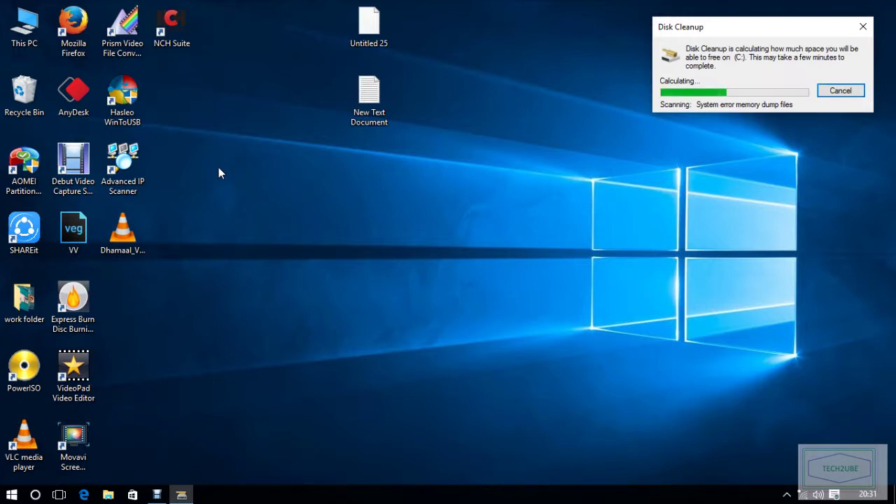
# Step: Open Windows Defender with the Quick scan option selected, and postpone the scheduled Windows update by an hour
pyautogui.press('super')
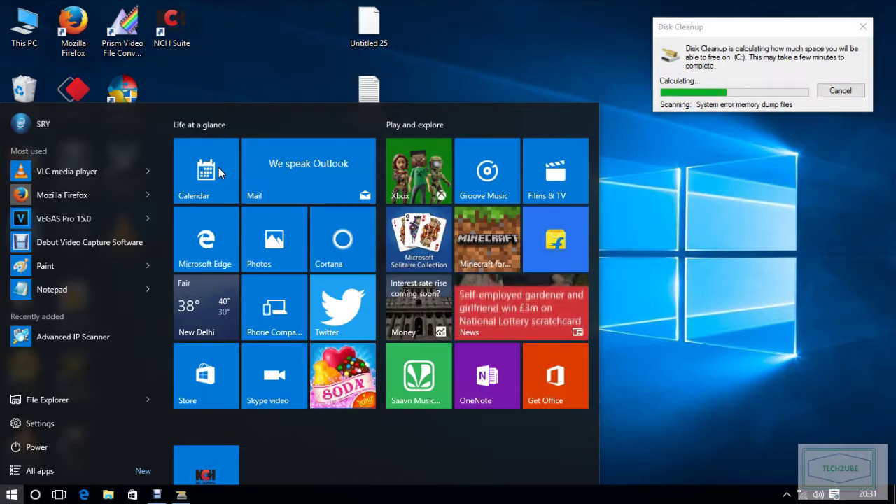
pyautogui.write('defe')
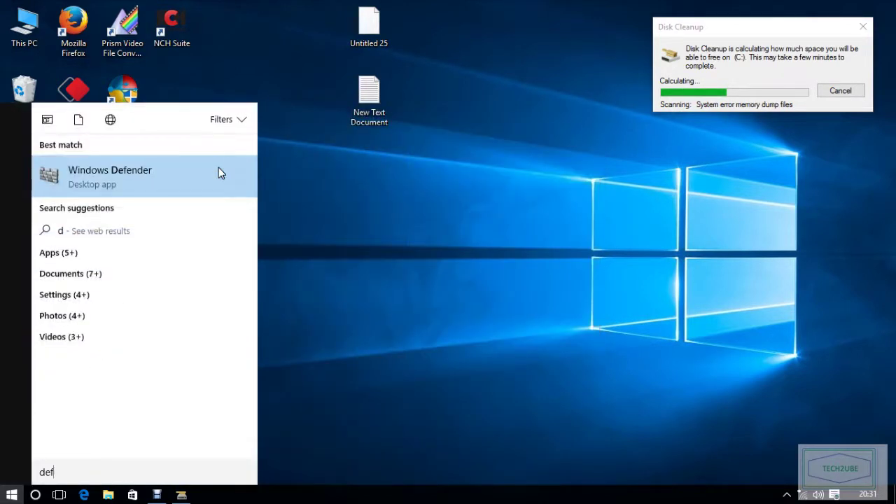
pyautogui.click(189, 173)
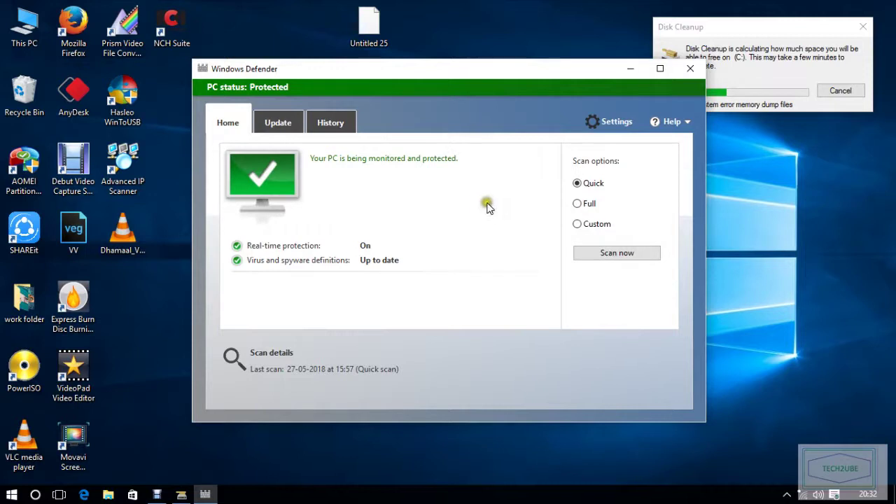
pyautogui.click(578, 203)
pyautogui.click(577, 184)
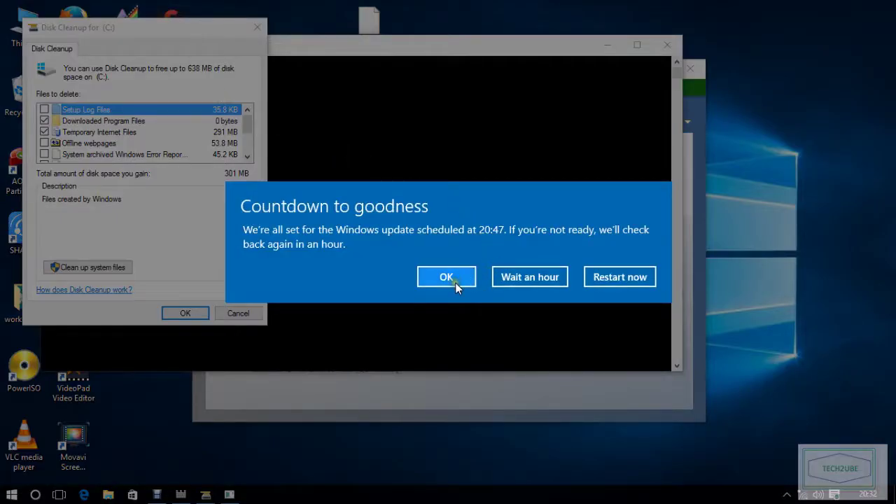
pyautogui.click(511, 281)
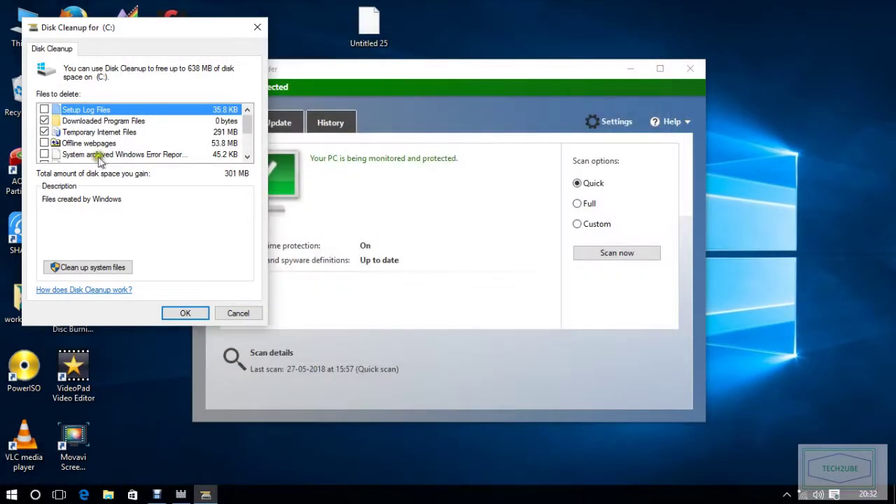
# Step: Mark Setup Log Files, Offline webpages, archived and queued Windows Error Reporting, Delivery Optimization Files, Recycle Bin and Temporary files for deletion in Disk Cleanup
pyautogui.click(44, 143)
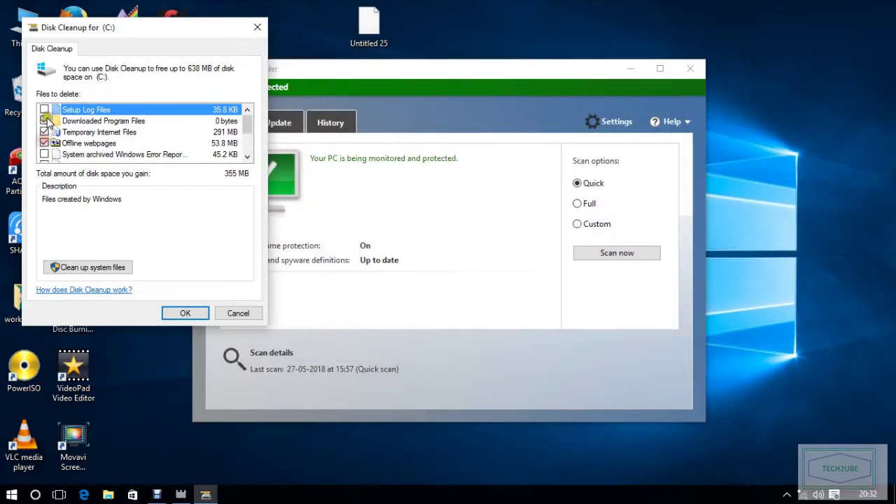
pyautogui.click(44, 110)
pyautogui.click(44, 154)
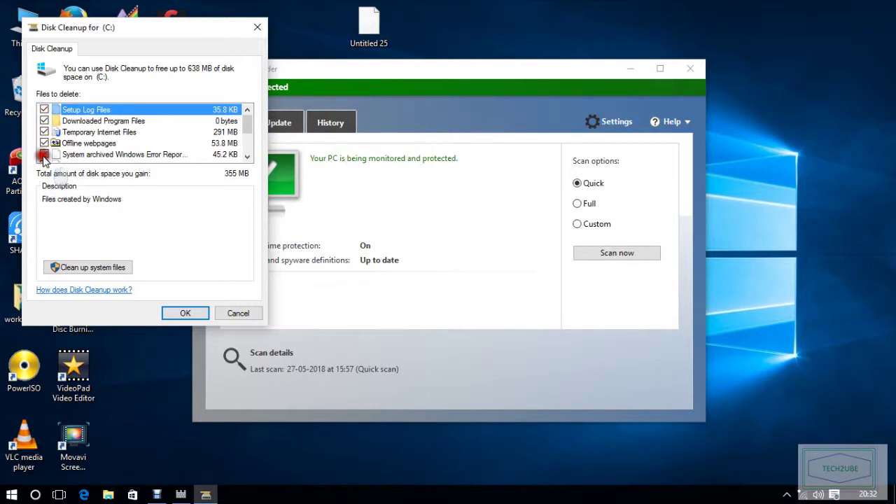
pyautogui.click(248, 157)
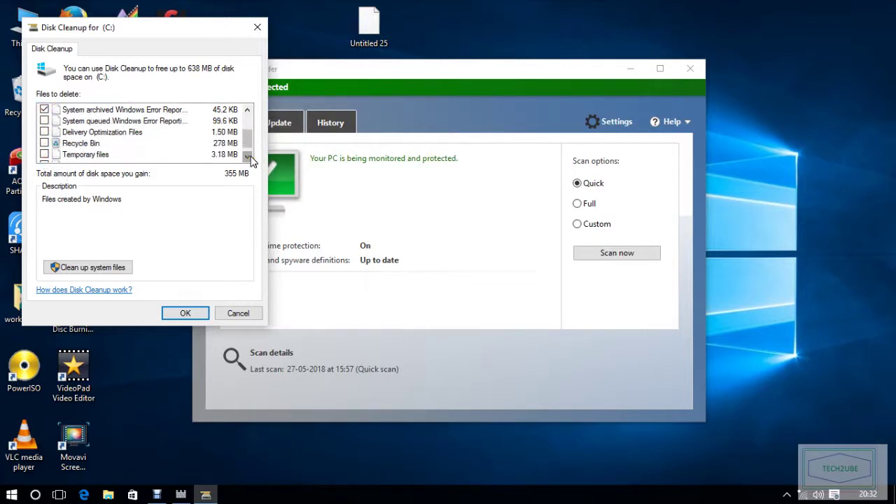
pyautogui.click(44, 120)
pyautogui.click(44, 131)
pyautogui.click(45, 142)
pyautogui.click(44, 154)
pyautogui.scroll(-1, 50, 156)
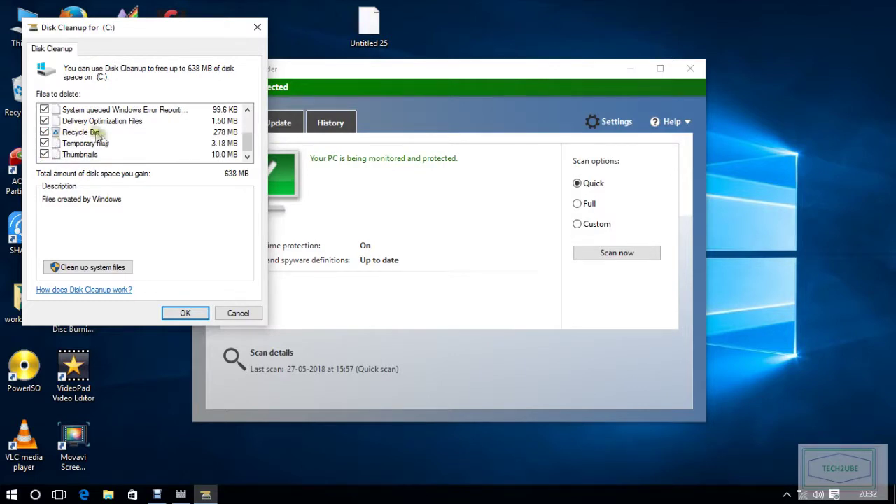
# Step: Start cleaning up the marked files on drive C:, confirm the deletion, and move the progress window aside
pyautogui.scroll(2, 105, 136)
pyautogui.click(181, 316)
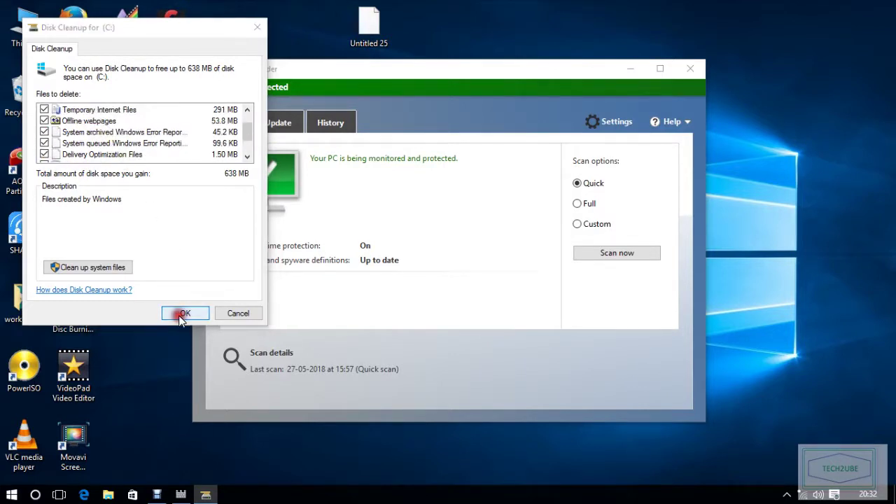
pyautogui.click(479, 259)
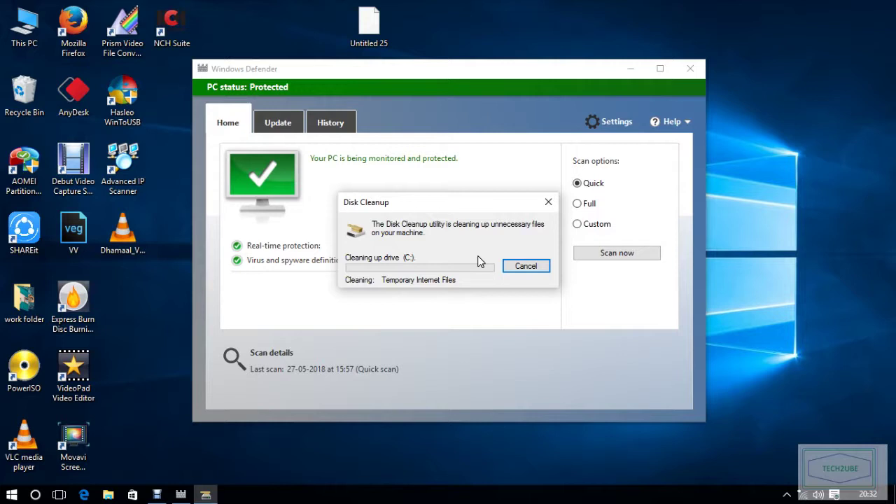
pyautogui.moveTo(462, 203); pyautogui.dragTo(824, 174)
# Step: Move the Windows Defender window clear of Disk Cleanup and start a Quick scan of the PC
pyautogui.moveTo(509, 56); pyautogui.dragTo(400, 66)
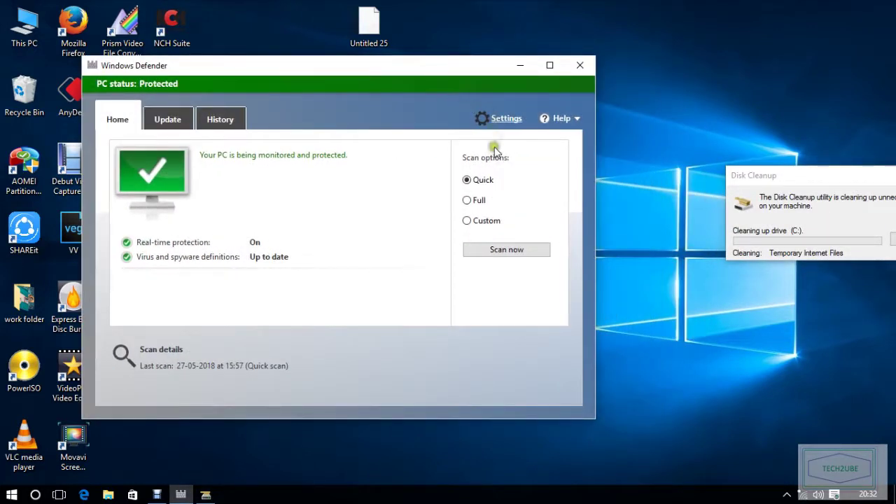
pyautogui.click(468, 200)
pyautogui.click(467, 221)
pyautogui.click(467, 180)
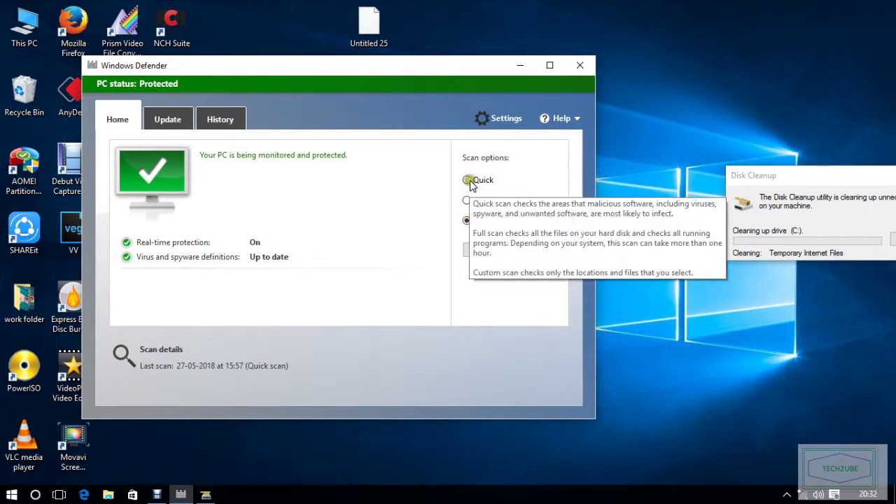
pyautogui.click(502, 252)
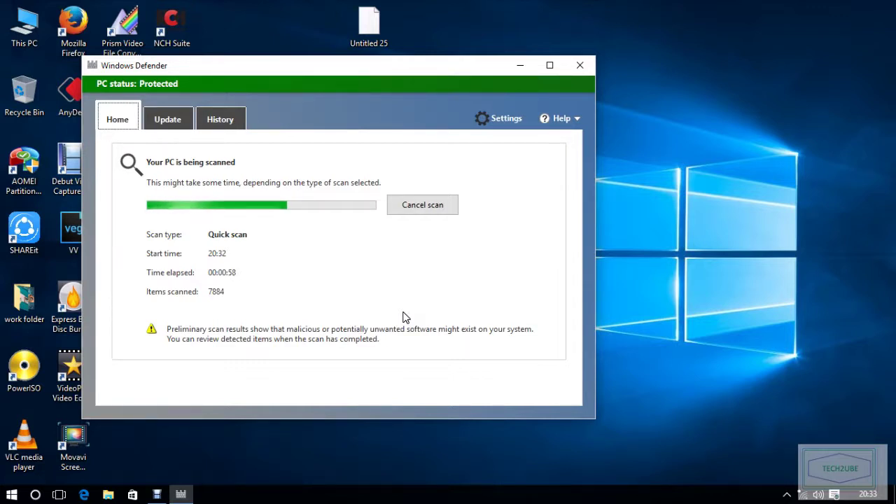
# Step: Move the Windows Defender window away from the desktop icons and refresh the desktop
pyautogui.moveTo(266, 64); pyautogui.dragTo(547, 80)
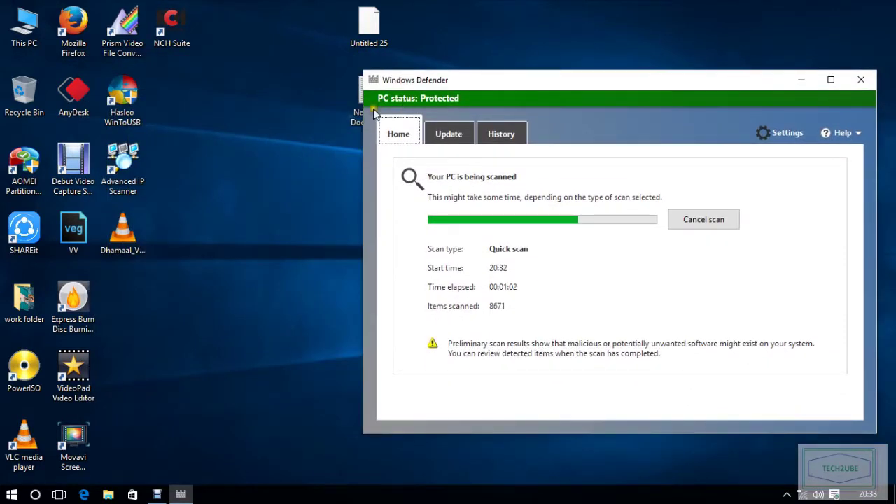
pyautogui.rightClick(296, 110)
pyautogui.click(314, 149)
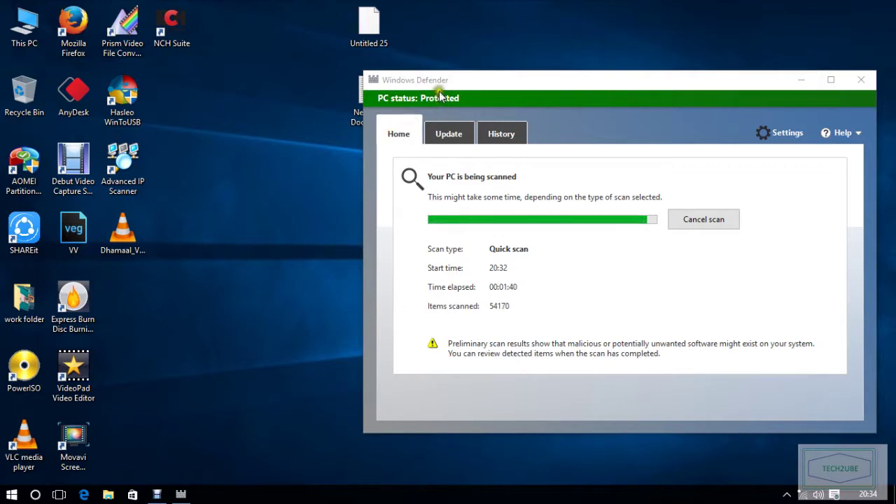
# Step: Move the Windows Defender window clear of the desktop icons and open the Virtual Memory settings from the PC's advanced performance options
pyautogui.moveTo(438, 83); pyautogui.dragTo(334, 157)
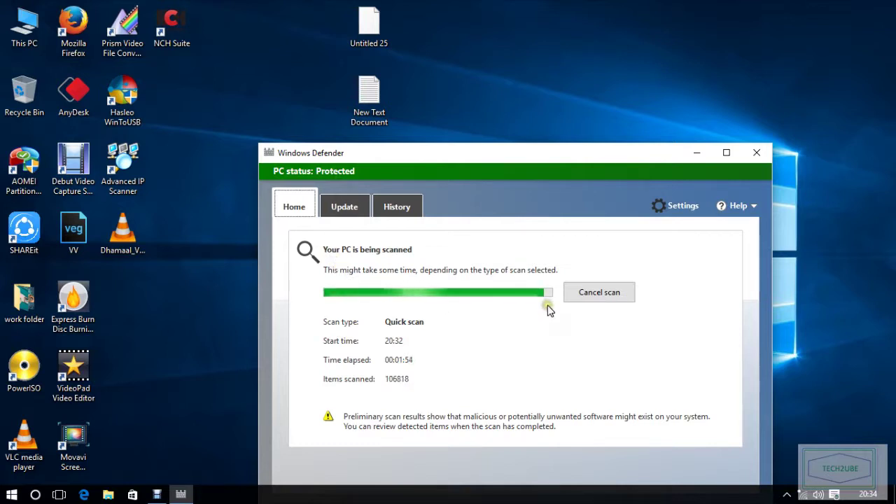
pyautogui.moveTo(488, 157); pyautogui.dragTo(581, 26)
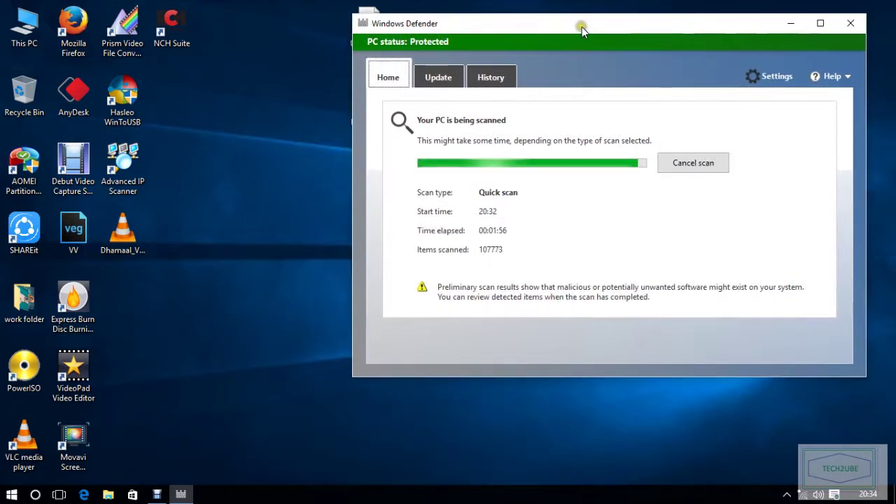
pyautogui.rightClick(23, 43)
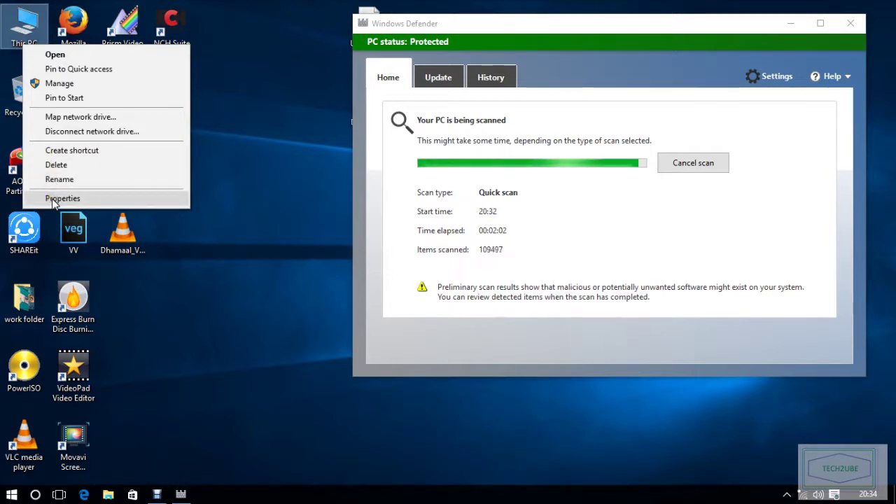
pyautogui.click(62, 198)
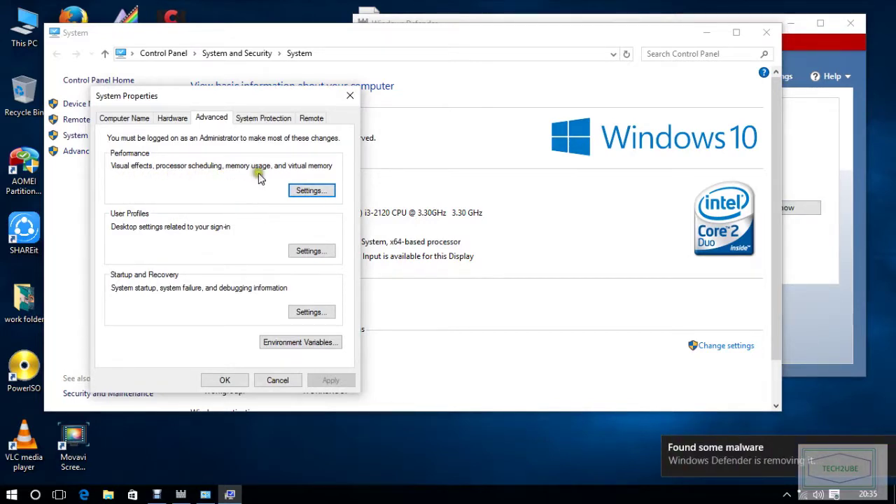
pyautogui.click(310, 190)
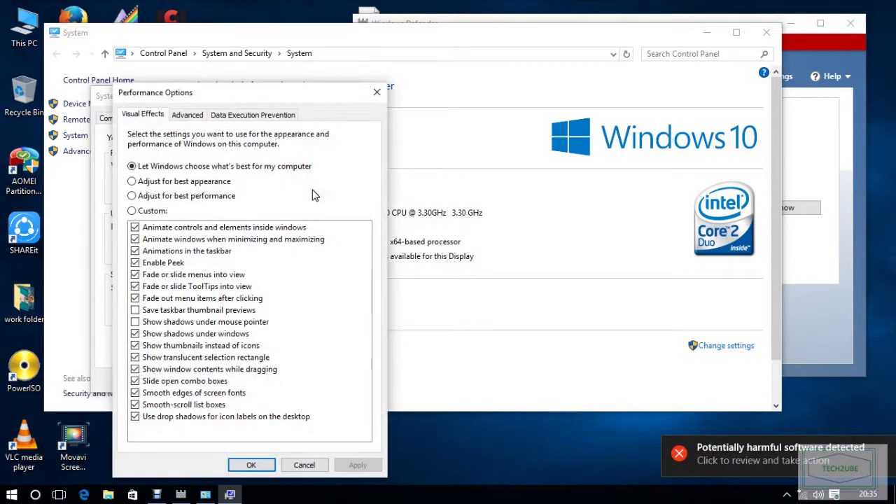
pyautogui.click(189, 117)
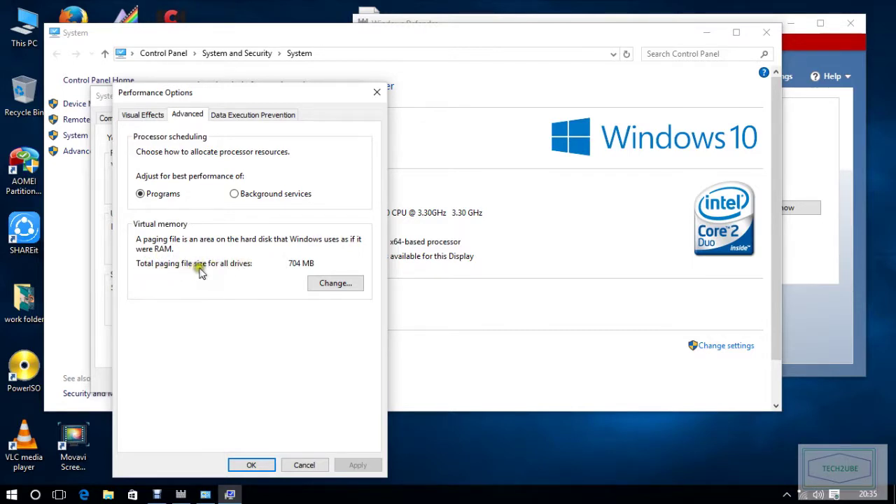
pyautogui.click(319, 284)
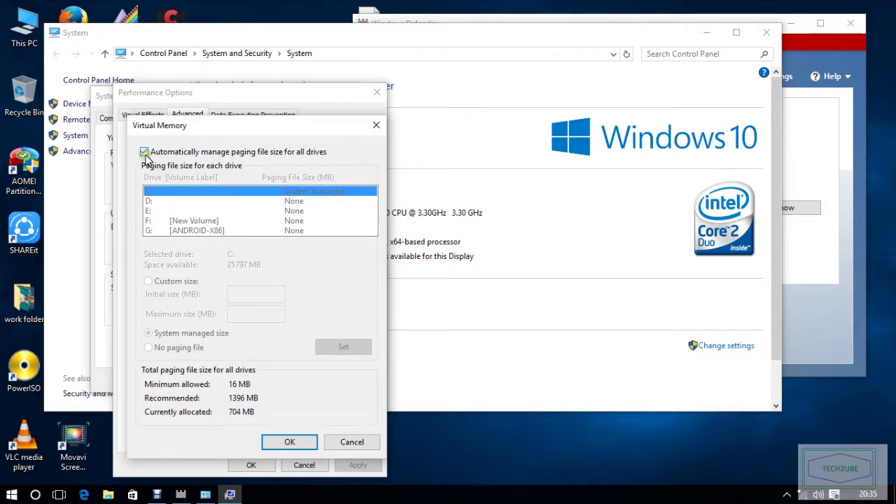
# Step: Turn off automatic paging file management and enter a custom size for drive C: with initial size 2048 MB and maximum size 4088 MB
pyautogui.click(145, 153)
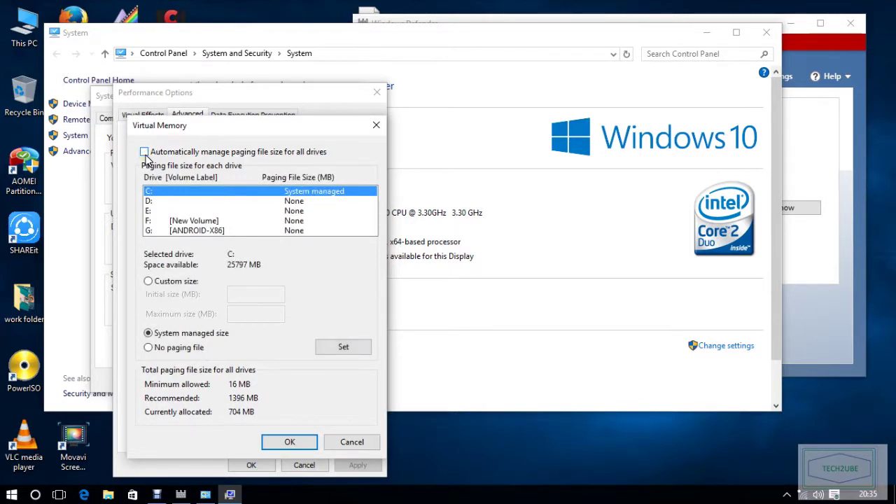
pyautogui.click(148, 282)
pyautogui.click(240, 295)
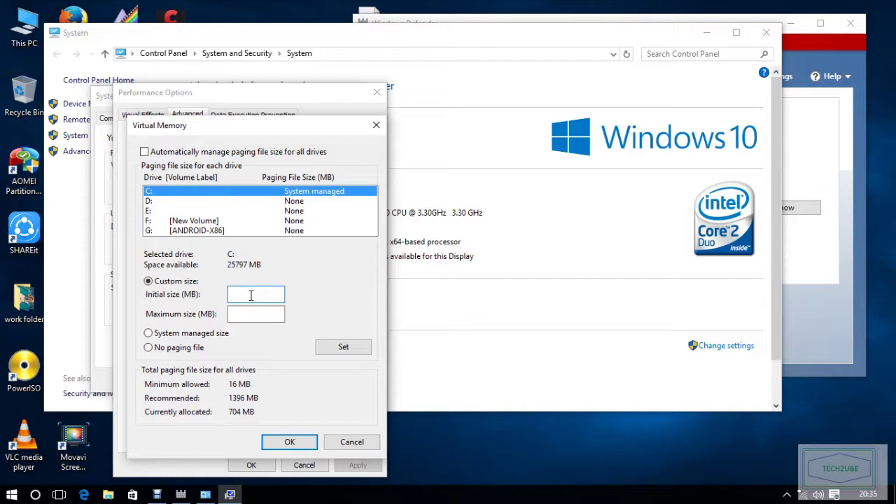
pyautogui.write('2048')
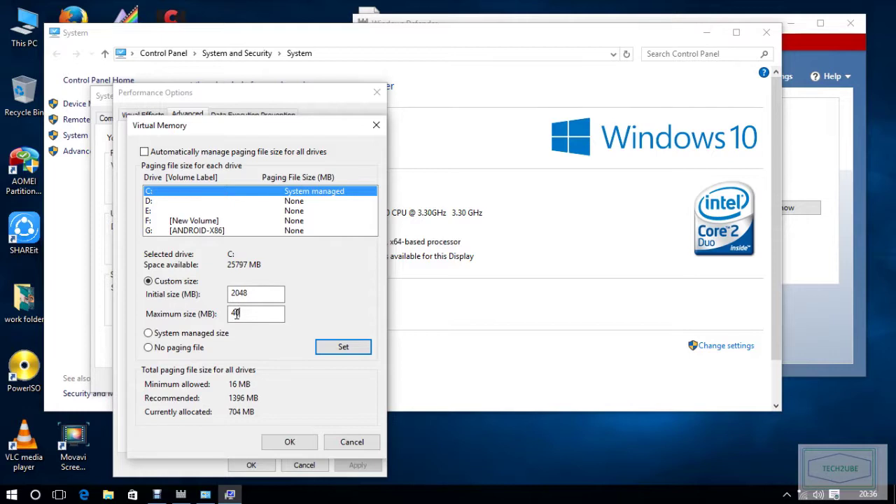
pyautogui.click(236, 313)
pyautogui.doubleClick(252, 294)
pyautogui.click(252, 296)
pyautogui.doubleClick(238, 312)
pyautogui.doubleClick(238, 294)
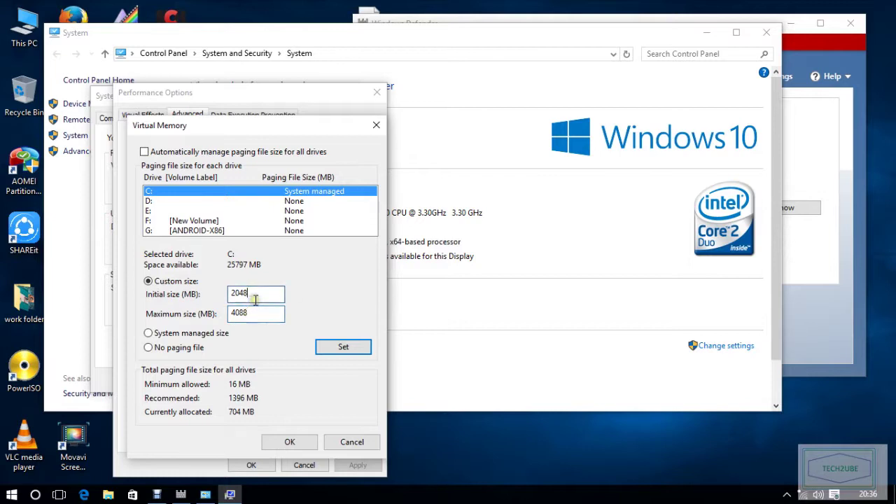
# Step: Bring Windows Defender to the front and start cleaning the detected threats from the PC
pyautogui.click(783, 256)
pyautogui.click(805, 258)
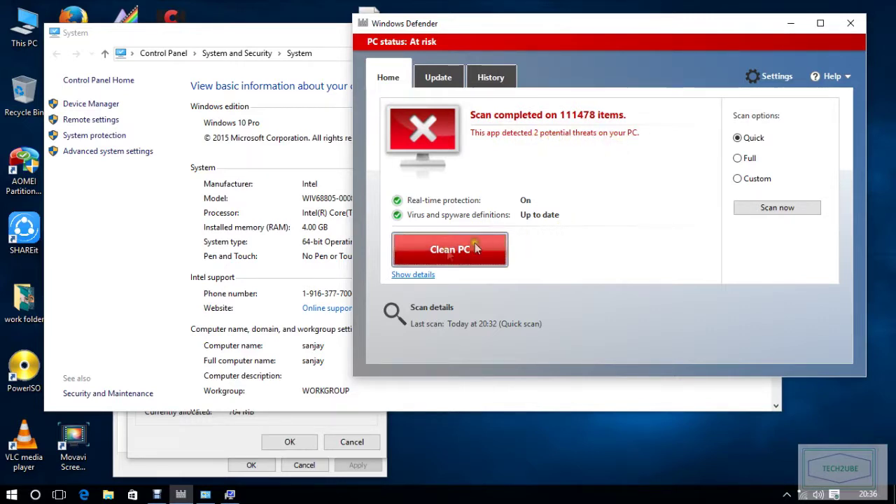
pyautogui.click(422, 252)
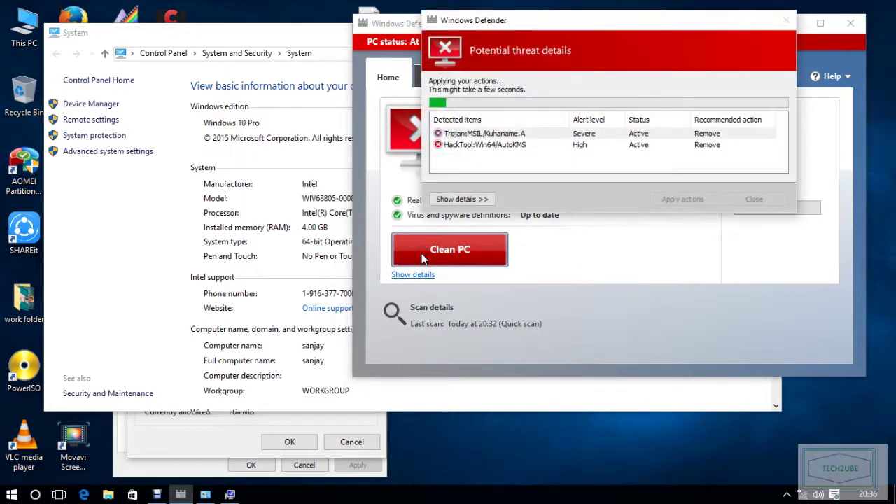
# Step: Examine the detected items in the potential threat details and move that dialog lower over the Windows Defender window
pyautogui.click(455, 145)
pyautogui.click(453, 133)
pyautogui.click(455, 145)
pyautogui.click(456, 133)
pyautogui.click(458, 144)
pyautogui.click(456, 134)
pyautogui.click(462, 145)
pyautogui.click(463, 133)
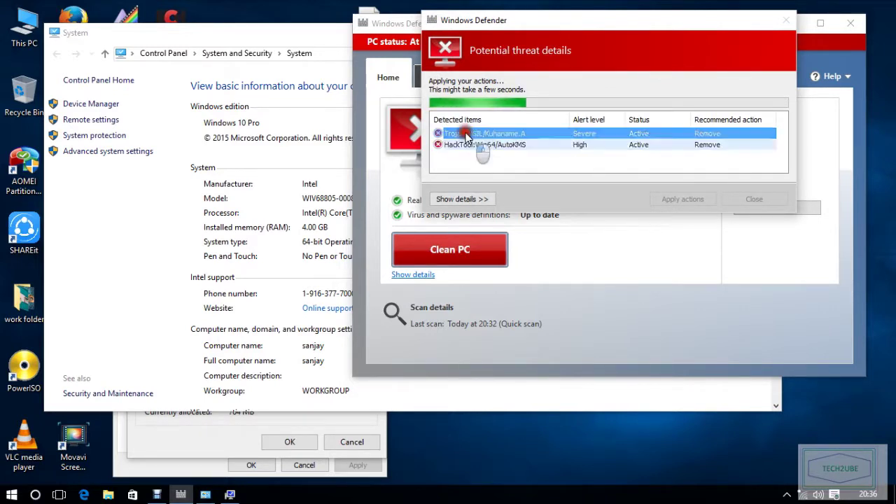
pyautogui.click(465, 144)
pyautogui.click(467, 134)
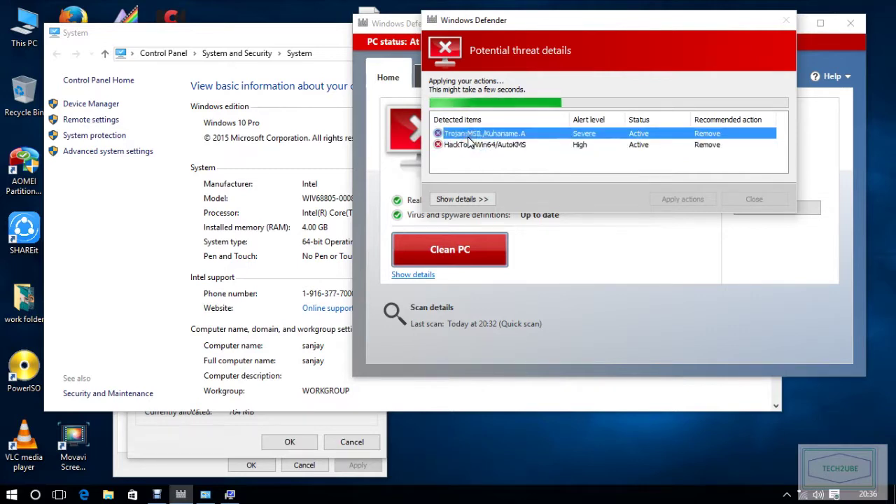
pyautogui.click(469, 145)
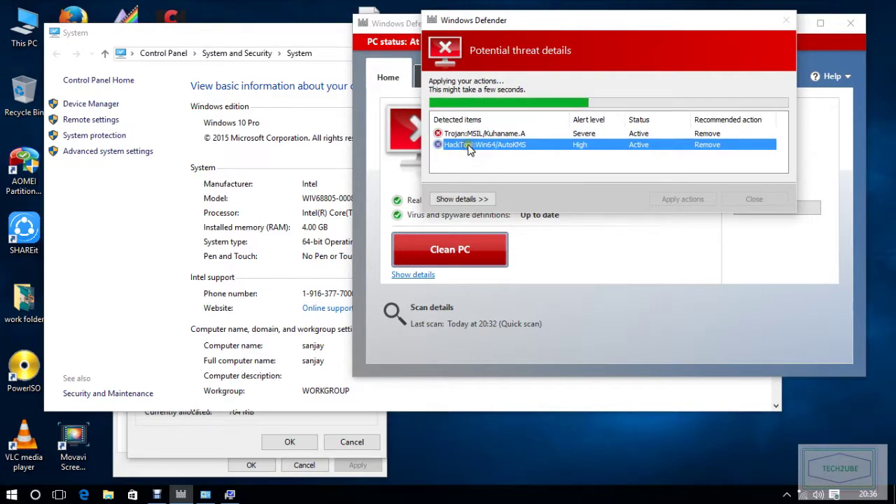
pyautogui.click(467, 134)
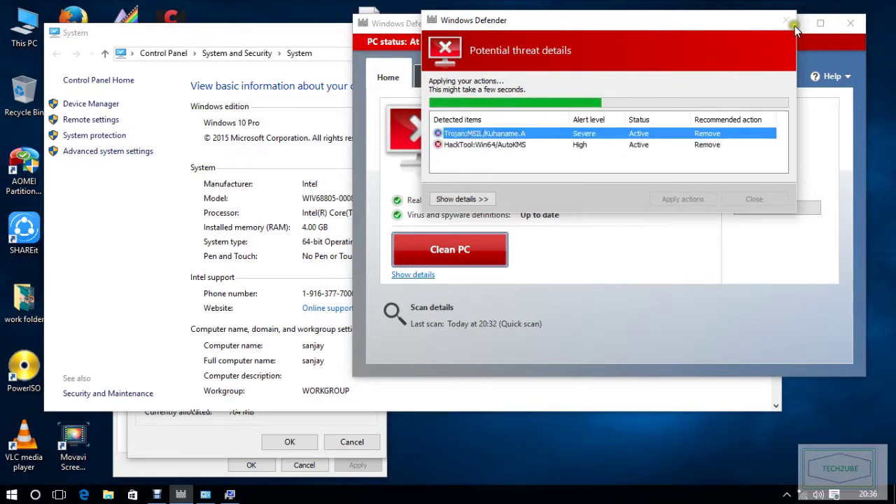
pyautogui.moveTo(633, 19); pyautogui.dragTo(617, 47)
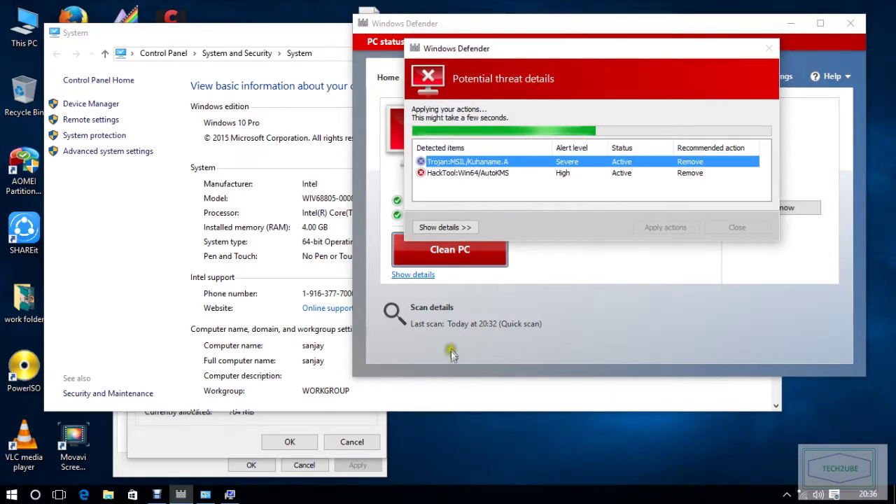
# Step: Open Task Manager, end the Windows Defender task, and close Task Manager
pyautogui.moveTo(231, 495)
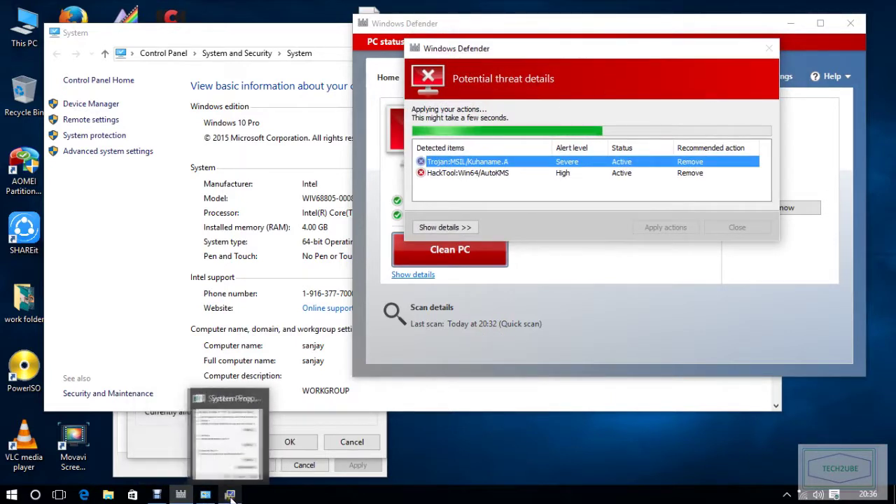
pyautogui.moveTo(180, 493)
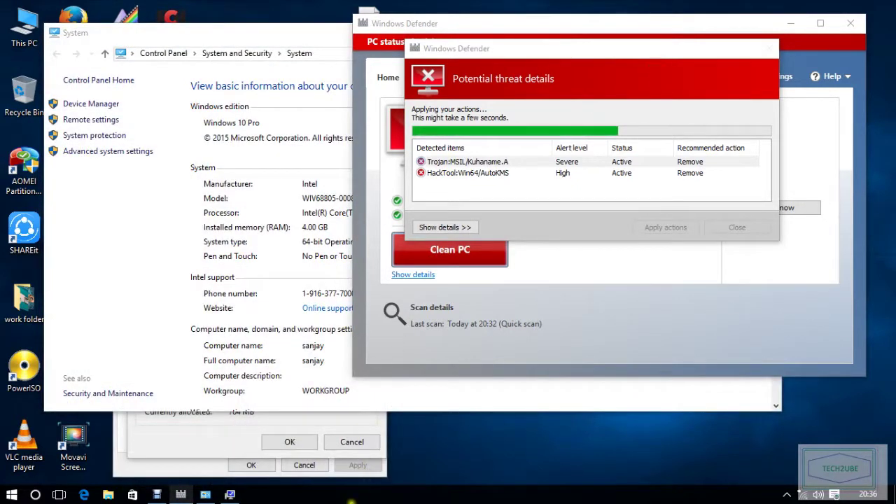
pyautogui.rightClick(351, 501)
pyautogui.click(380, 443)
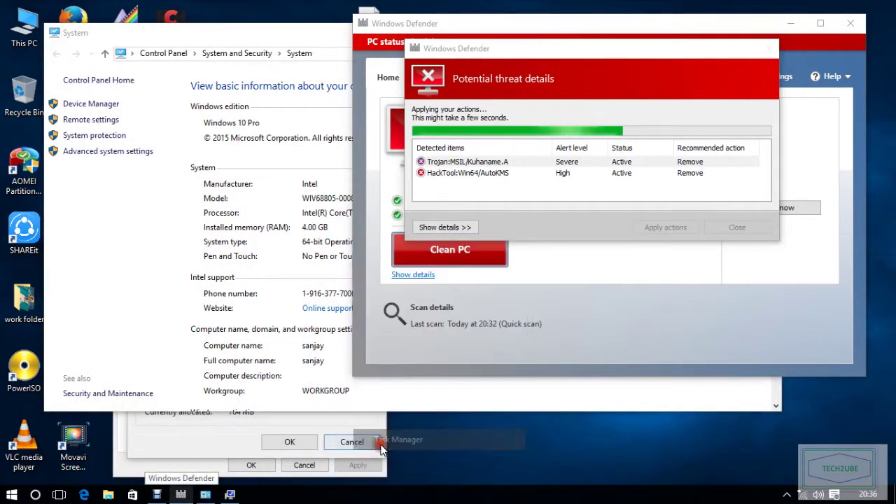
pyautogui.click(148, 172)
pyautogui.click(315, 326)
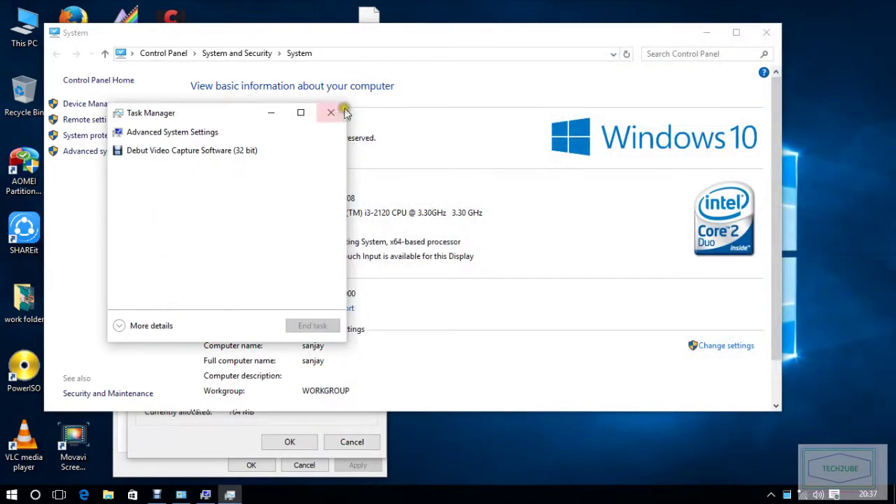
pyautogui.click(345, 113)
# Step: Close the System window, set the custom 2048–4088 MB paging file for drive C:, and acknowledge the restart notice
pyautogui.moveTo(411, 29); pyautogui.dragTo(408, 105)
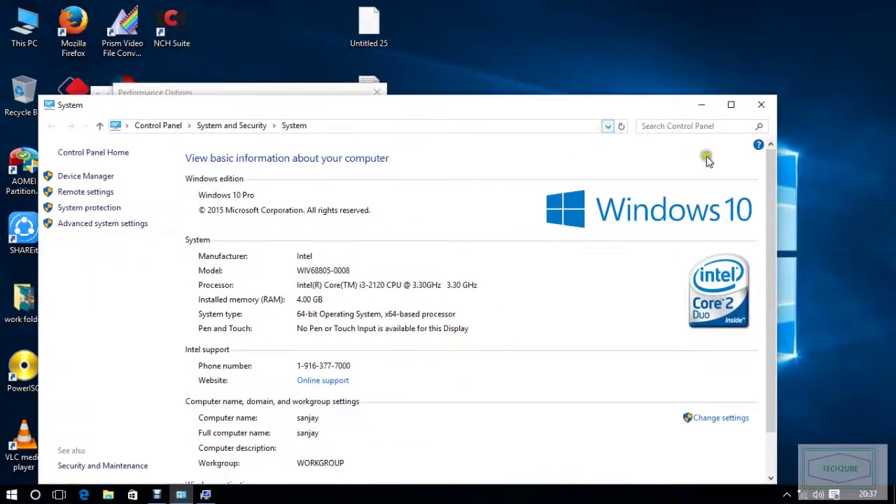
pyautogui.click(760, 104)
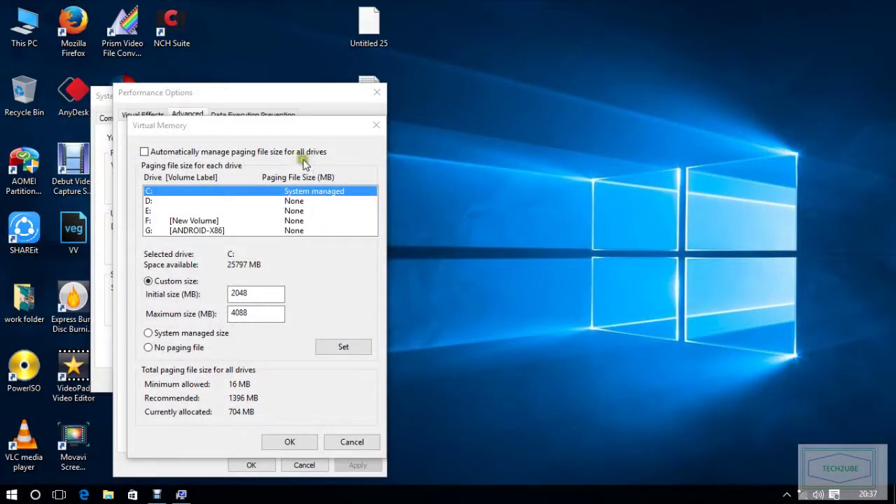
pyautogui.moveTo(236, 123); pyautogui.dragTo(252, 91)
pyautogui.click(258, 260)
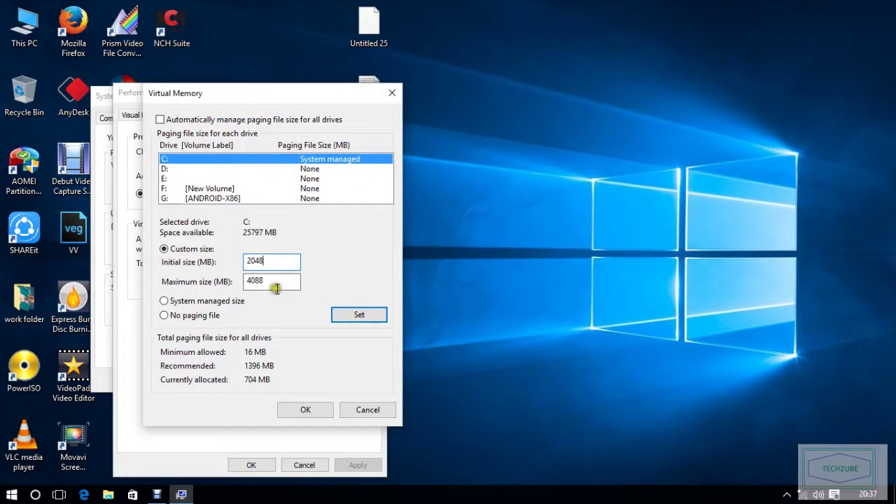
pyautogui.click(355, 316)
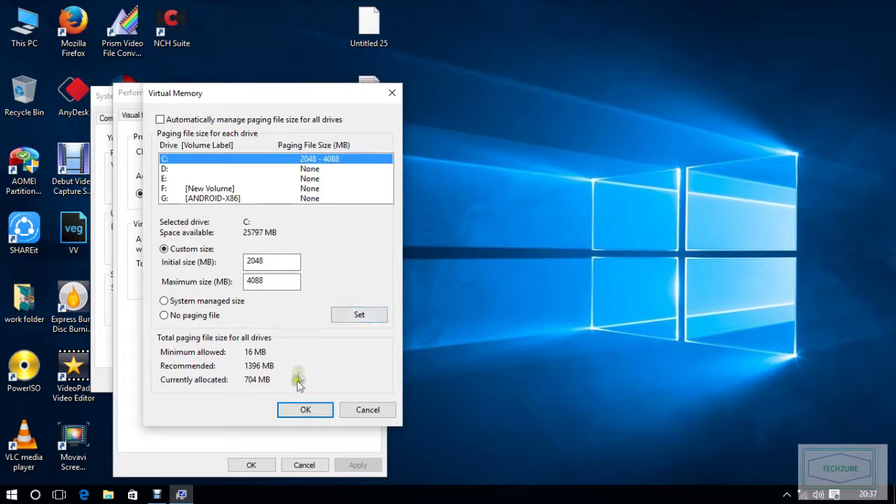
pyautogui.click(301, 410)
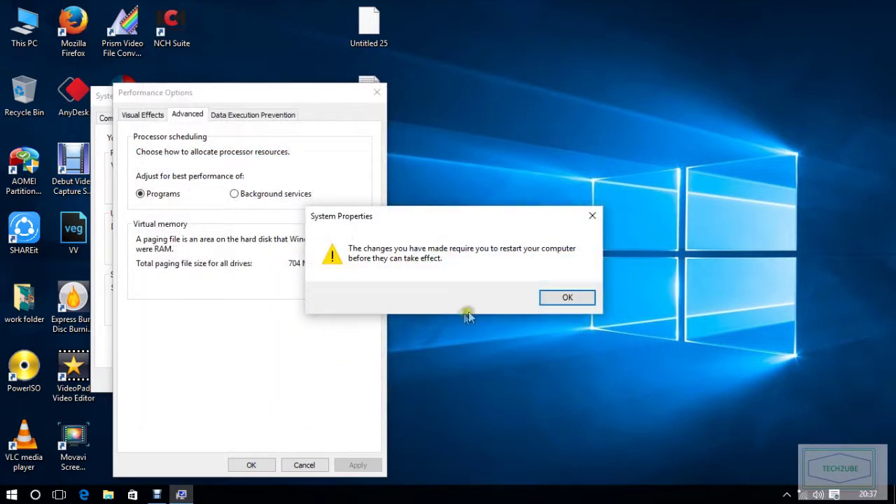
pyautogui.click(557, 295)
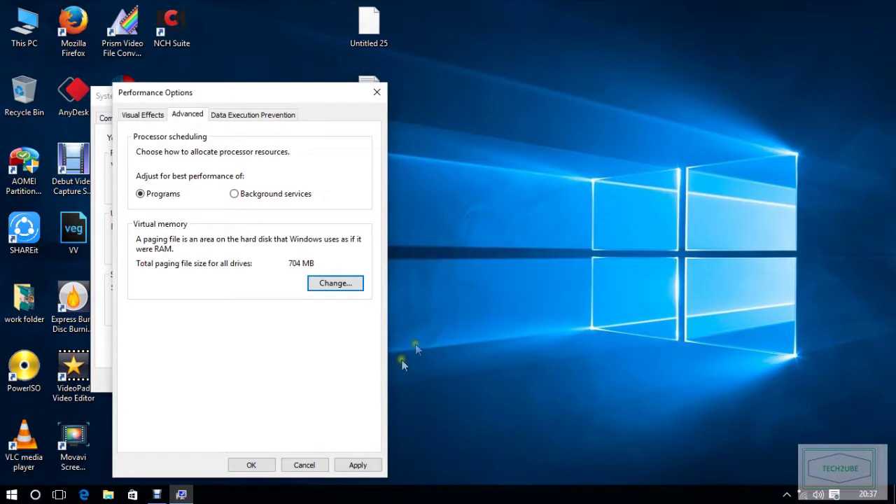
# Step: Apply the performance options, close both settings dialogs with the changes accepted, and move the restart prompt aside
pyautogui.click(357, 465)
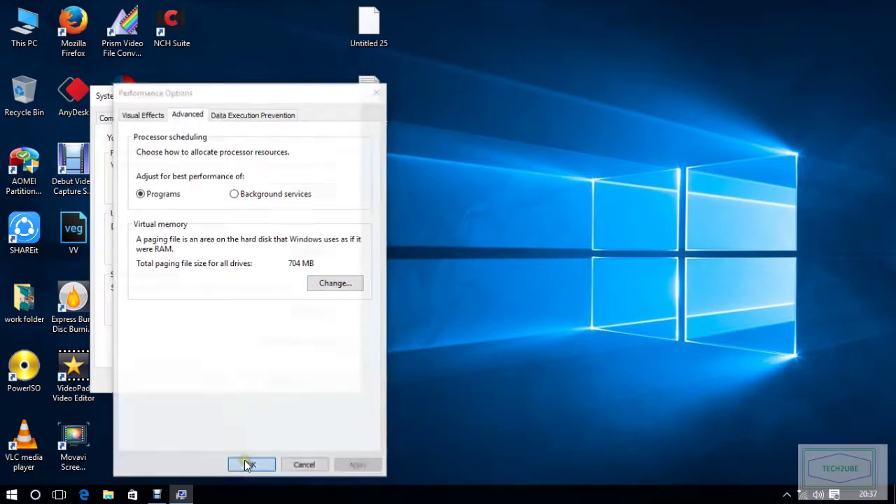
pyautogui.click(249, 463)
pyautogui.click(242, 381)
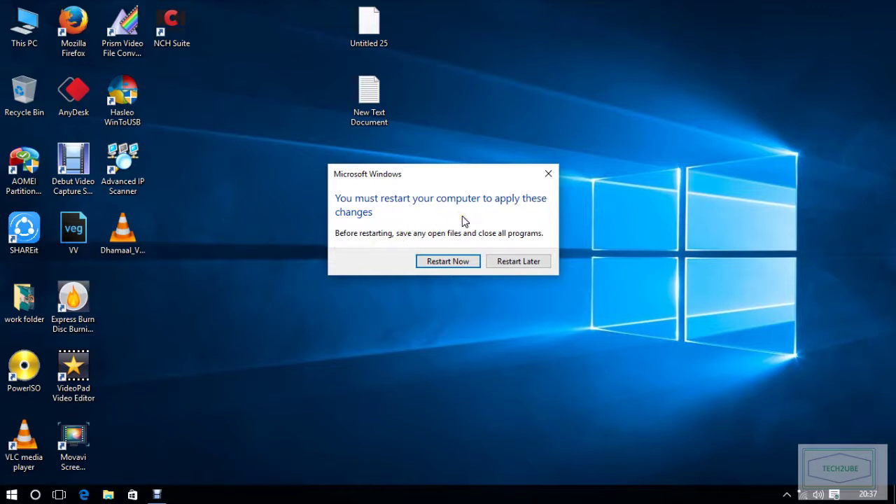
pyautogui.moveTo(424, 177); pyautogui.dragTo(542, 100)
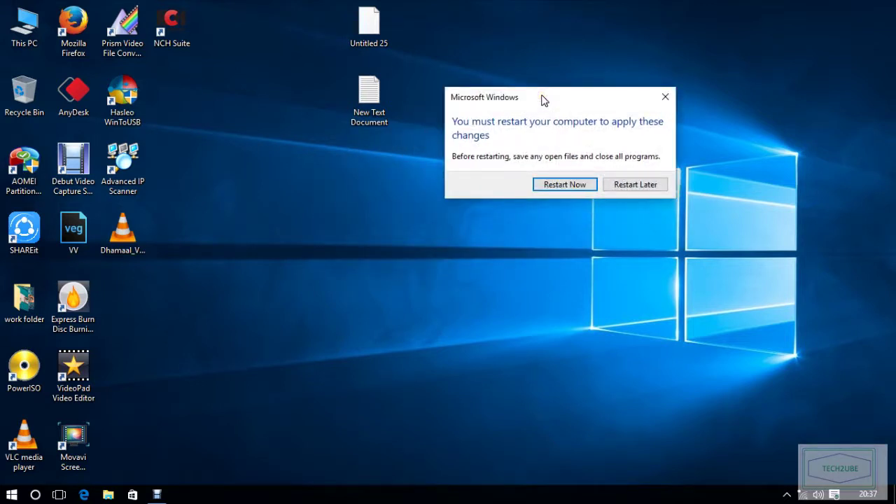